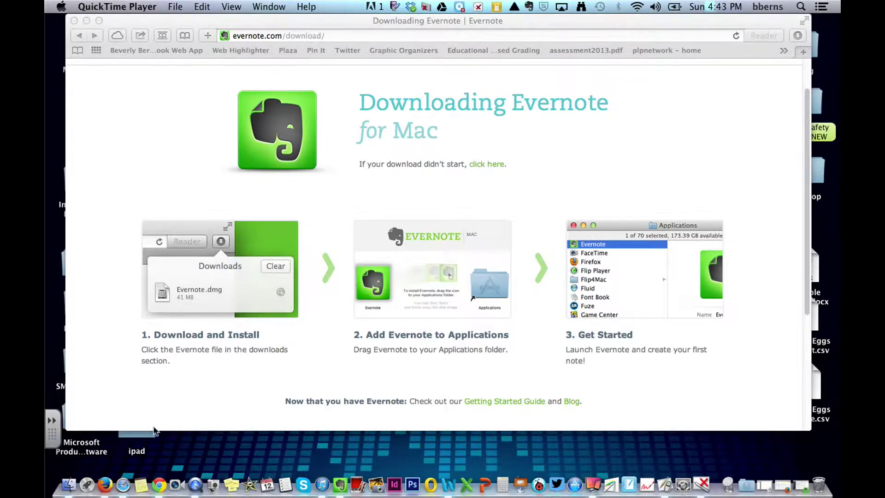
- Open a Finder window from the Dock while the Evernote .dmg downloads
left_click(68, 487)
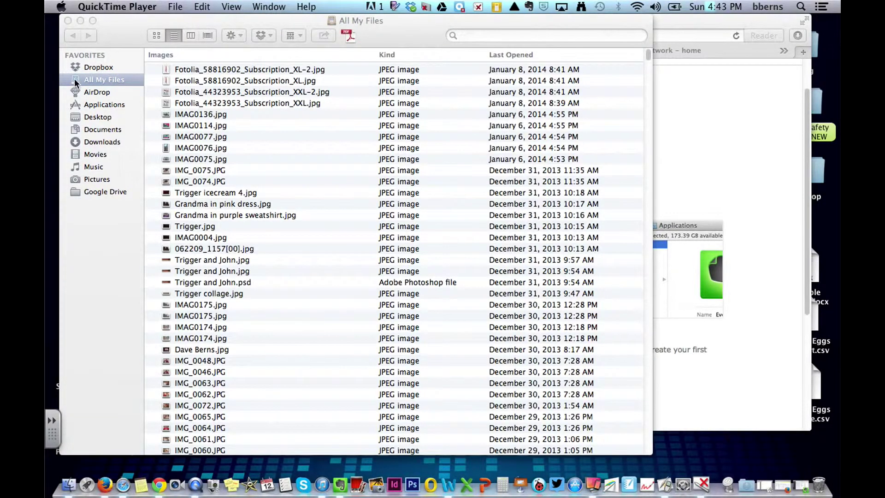
- Drag Evernote from the Applications folder onto the Dock, position it, and launch it
left_click(94, 109)
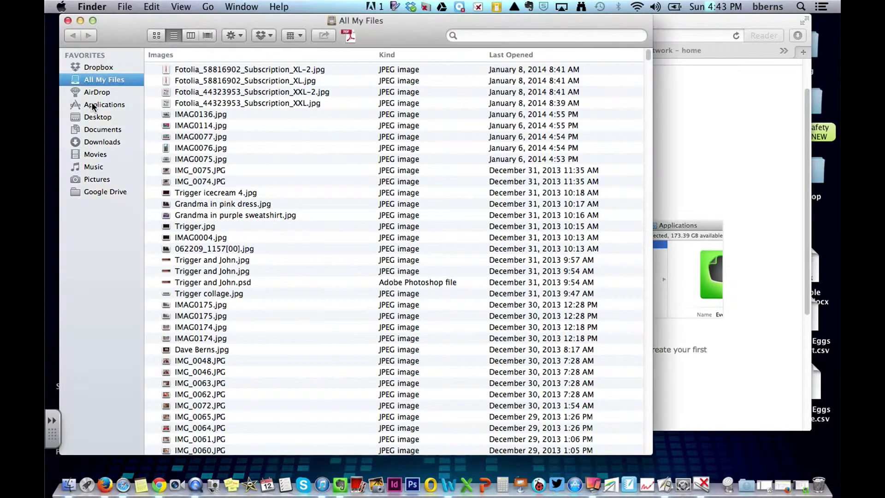
left_click(93, 106)
left_click_drag(265, 128, 262, 201)
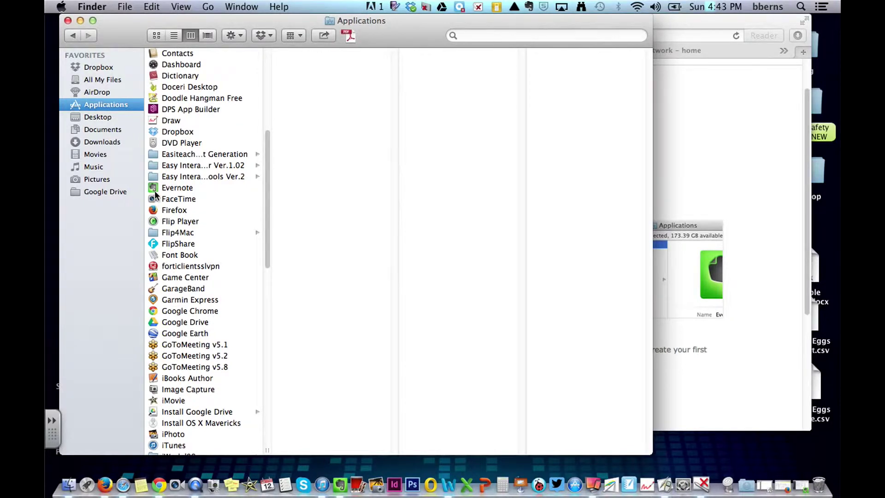
left_click_drag(154, 192, 210, 489)
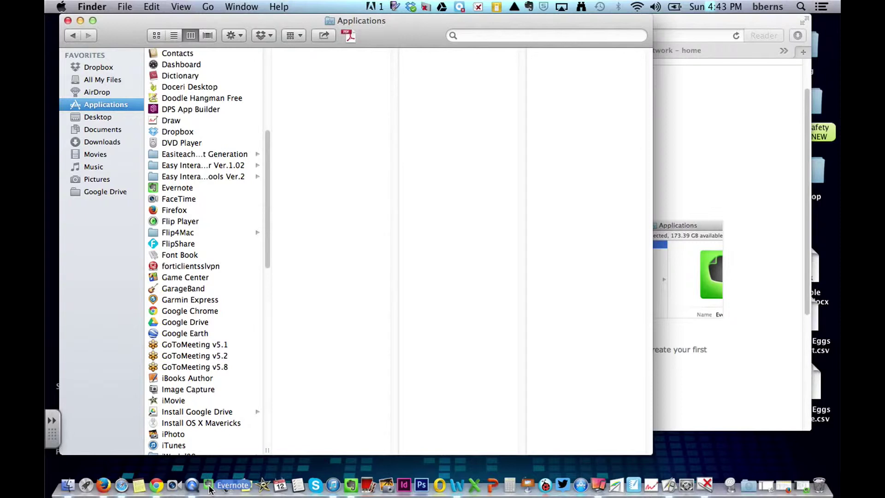
left_click_drag(210, 491, 263, 425)
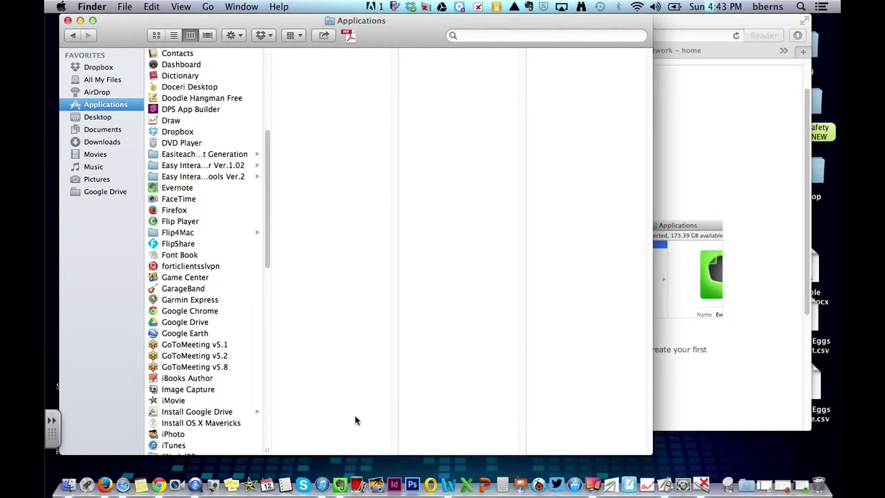
left_click(341, 488)
- Launch Evernote and list all notebooks: Meal Planners, Recipes, CBE and Tech Goodies
left_click(341, 488)
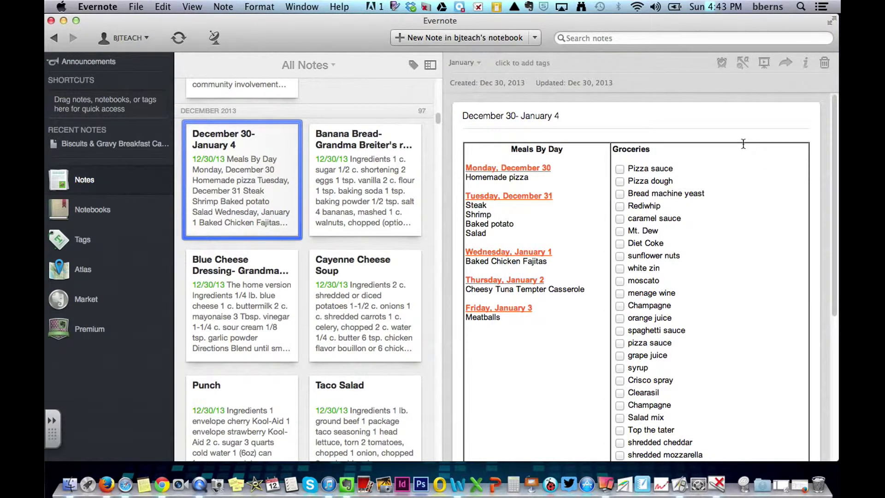
key("super+Tab")
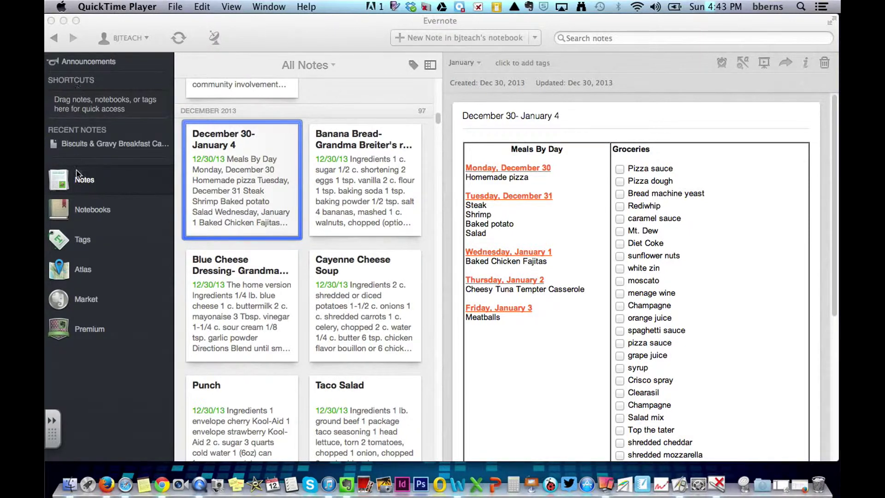
left_click(91, 218)
left_click(83, 214)
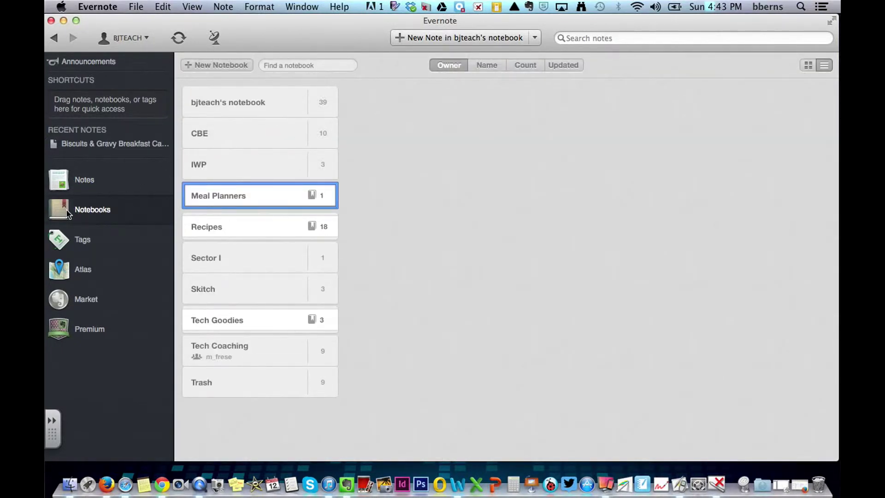
- Drag the Meal Planners and Recipes notebooks into the sidebar's Shortcuts section
left_click_drag(201, 197, 102, 92)
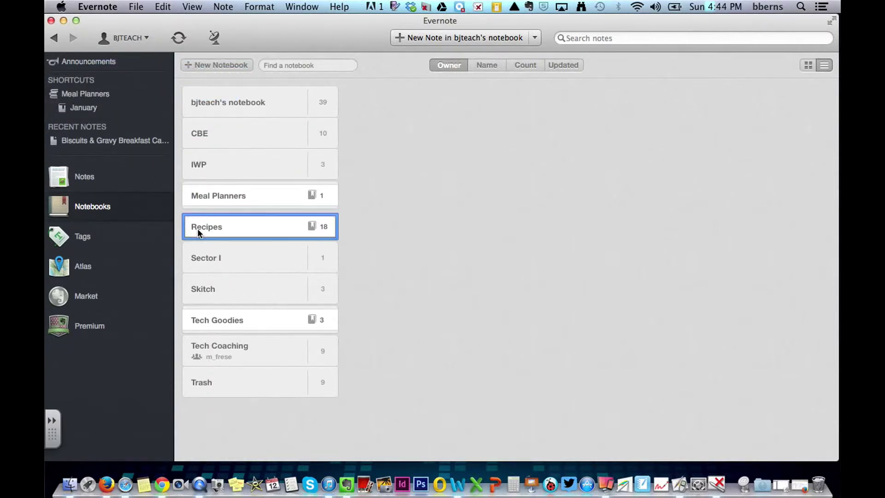
left_click_drag(198, 228, 115, 131)
left_click_drag(192, 229, 98, 112)
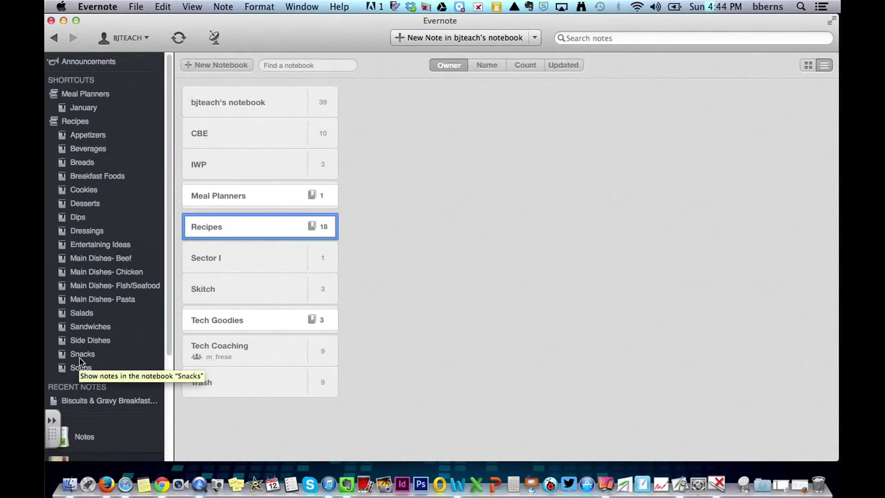
- Browse the Dips, Breakfast Foods, Breads, Beverages and Sandwiches shortcuts, then show all Tags
left_click(79, 219)
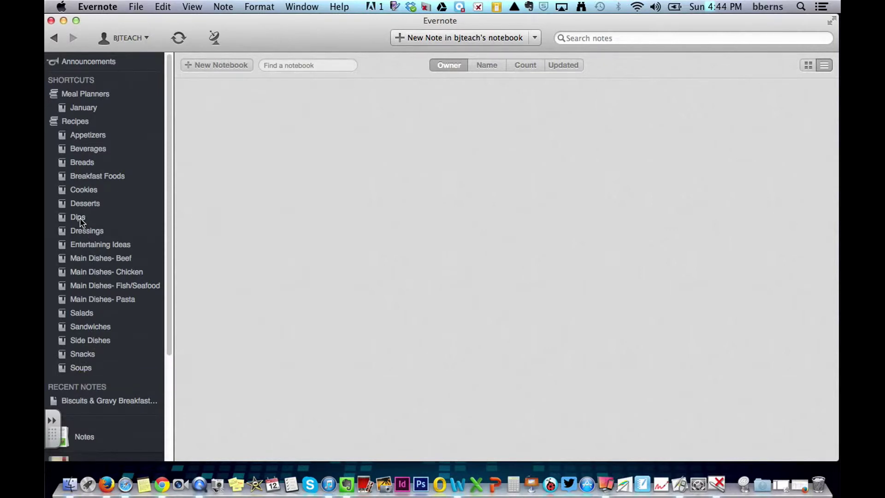
left_click(74, 178)
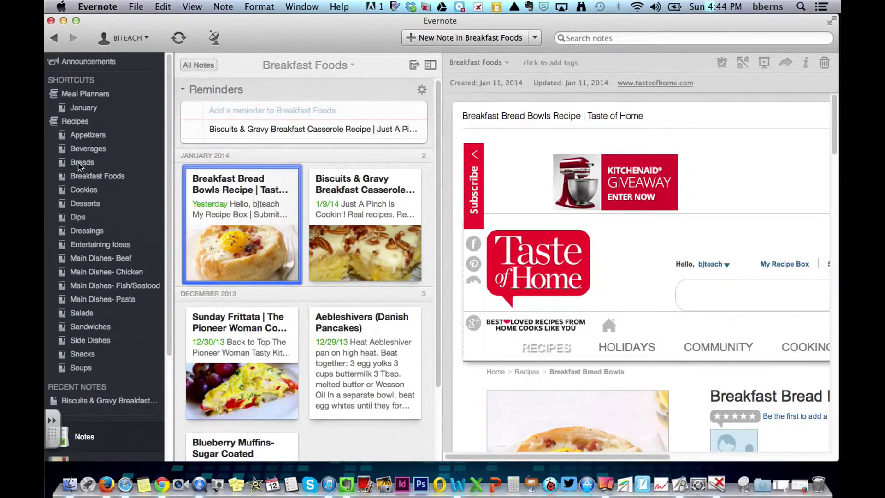
left_click(78, 162)
left_click(86, 151)
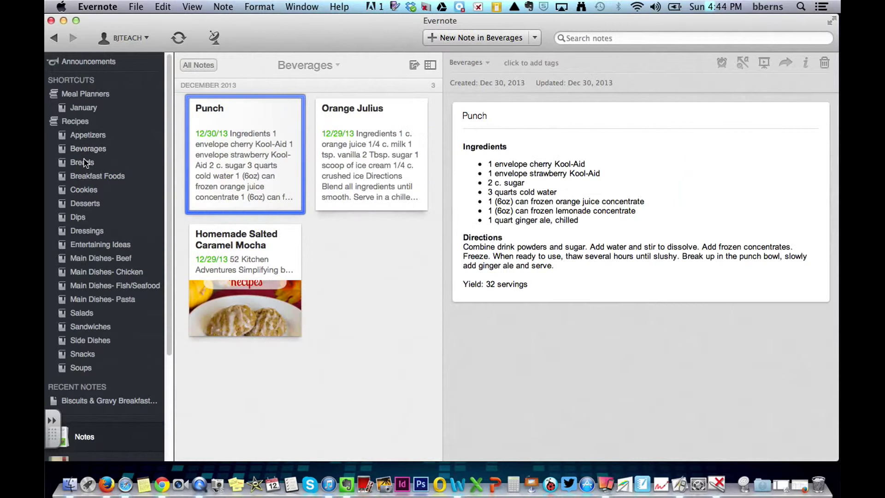
scroll(81, 297, "down", 5)
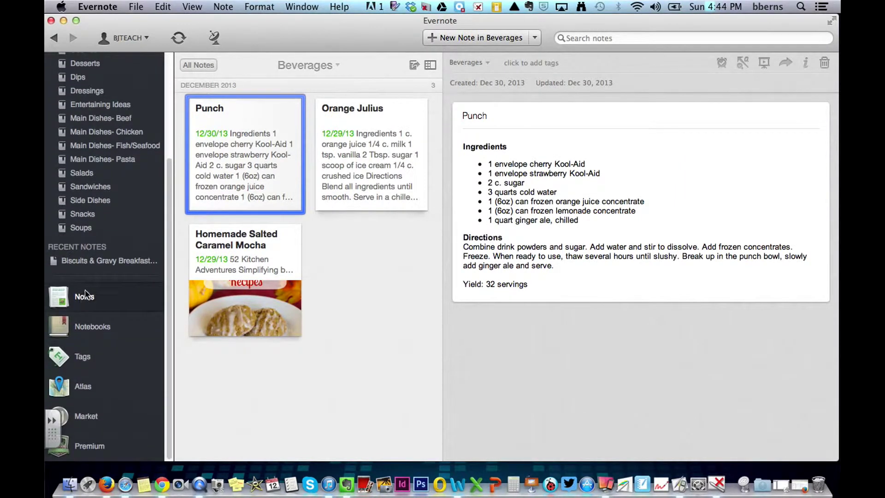
scroll(76, 251, "up", 1)
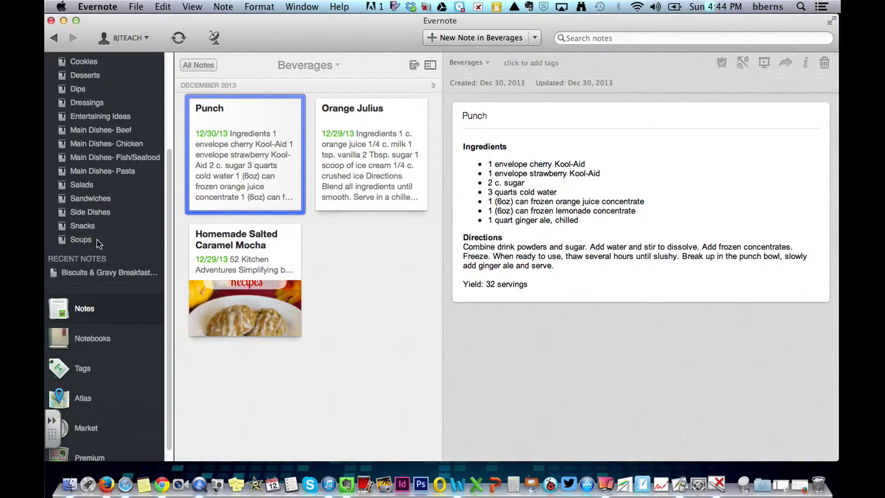
left_click(89, 198)
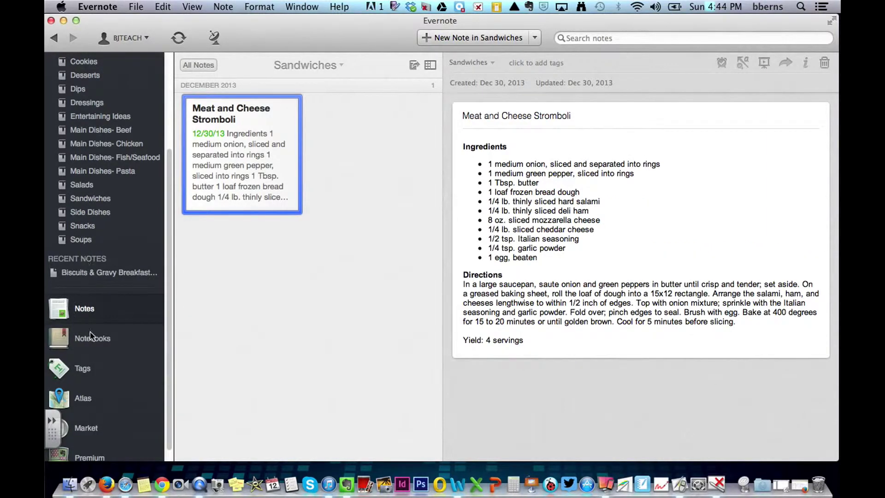
scroll(94, 337, "down", 1)
left_click(91, 362)
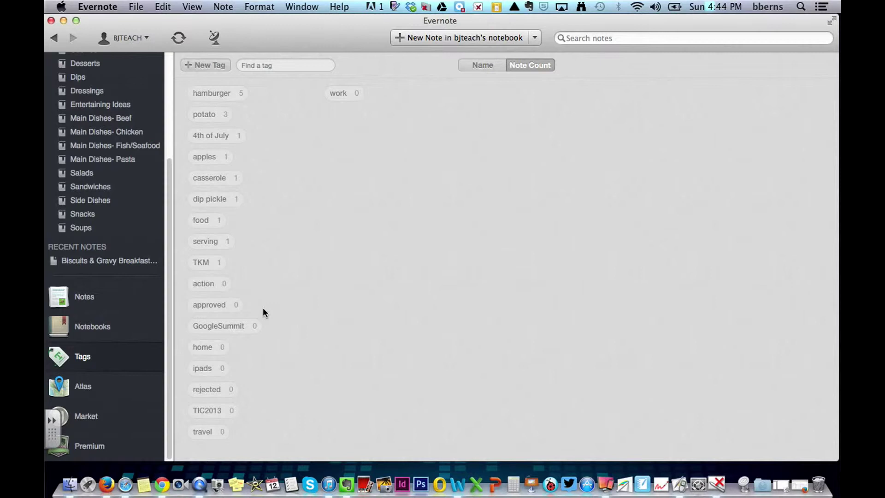
- View notes in the Atlas map, then return to the Sandwiches notes showing the Meat and Cheese Stromboli recipe
left_click(84, 393)
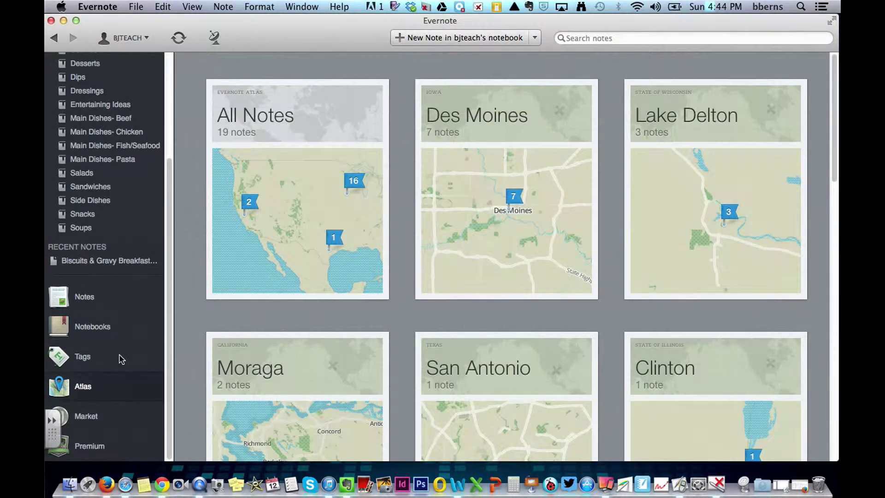
scroll(122, 359, "up", 5)
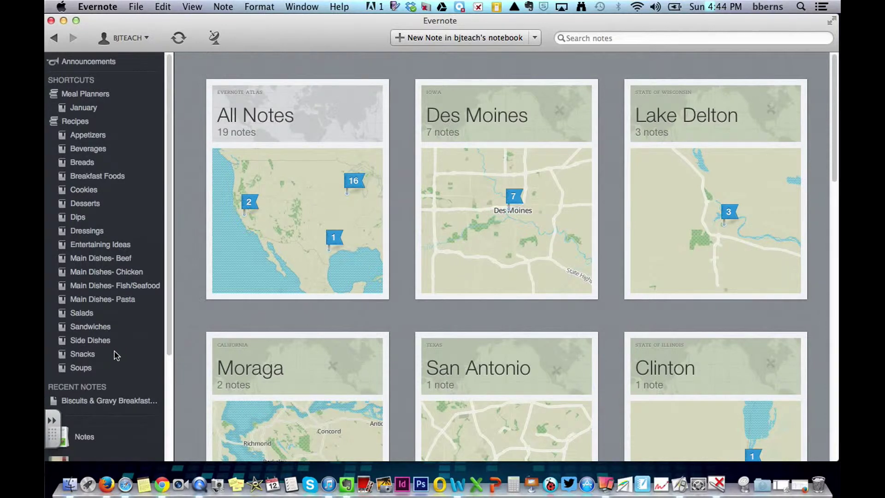
scroll(133, 336, "down", 5)
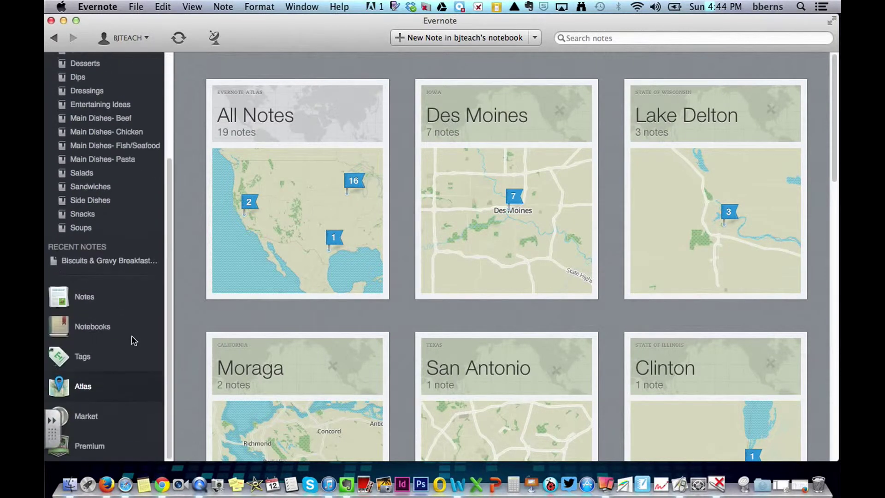
scroll(99, 433, "up", 5)
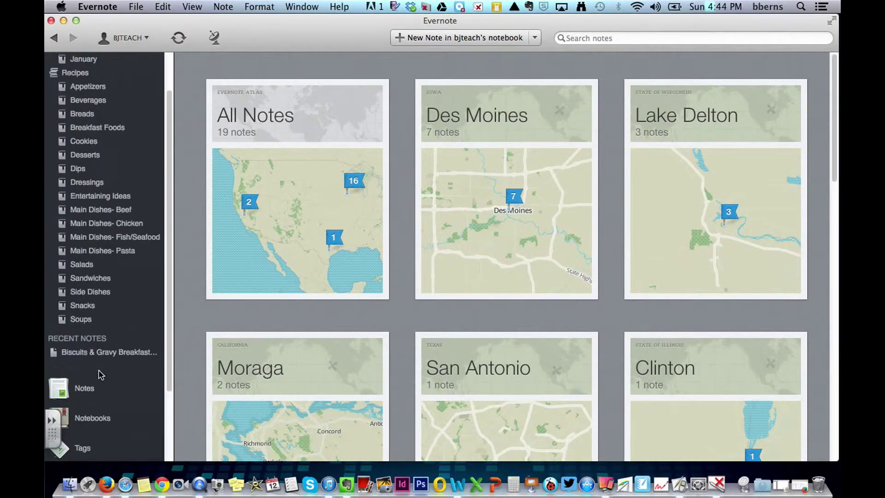
scroll(115, 237, "down", 5)
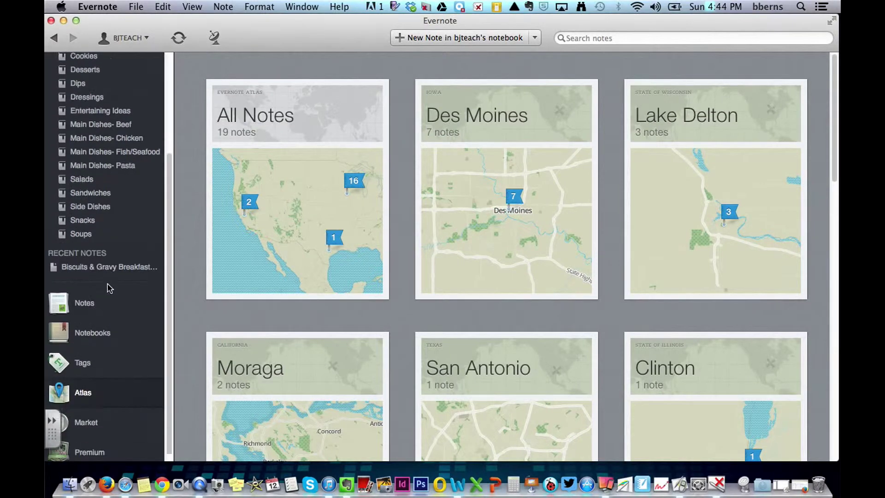
left_click(89, 302)
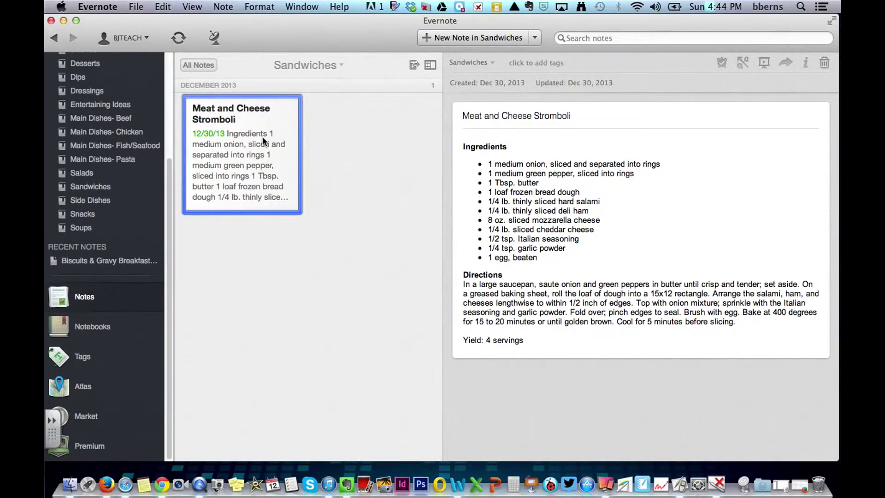
- View and dismiss the Sandwiches notebook's sharing options, then show the full Notebooks list
left_click(414, 65)
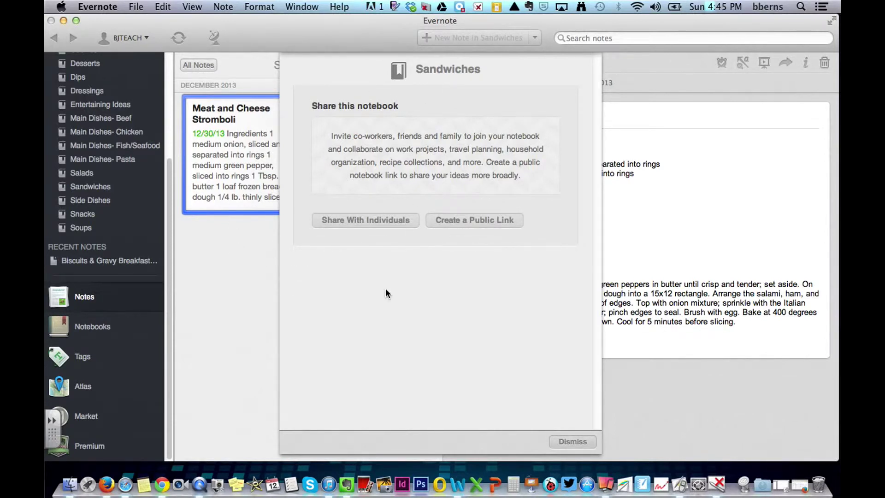
left_click(560, 441)
left_click(85, 328)
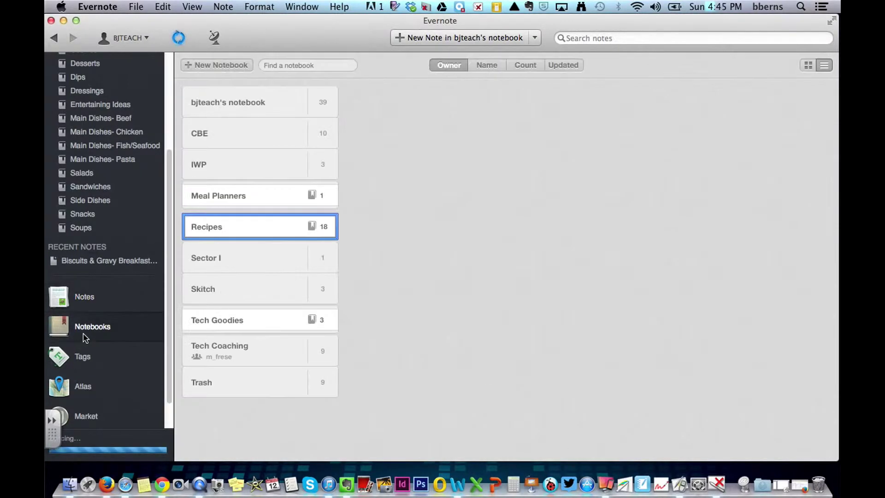
mouse_move(302, 103)
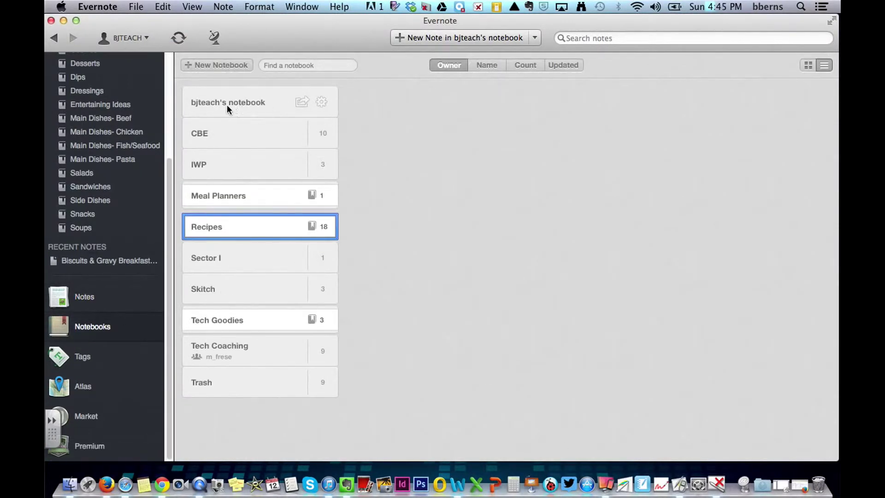
left_click(300, 103)
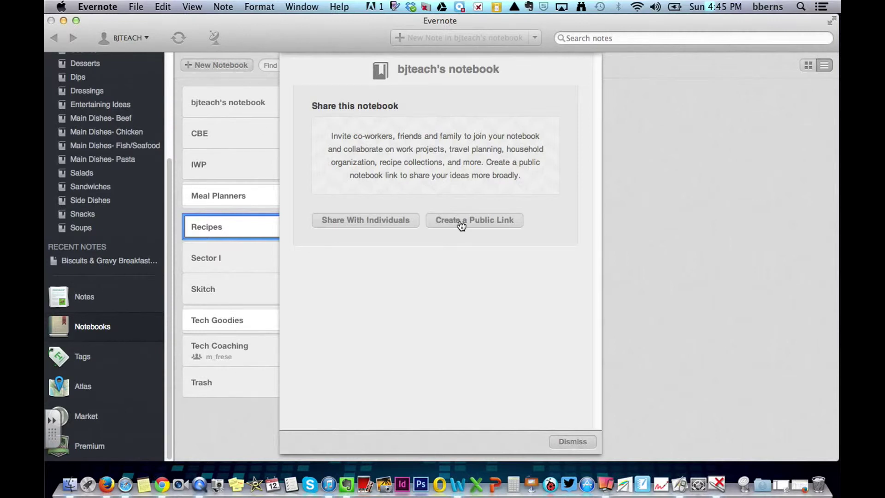
left_click(572, 441)
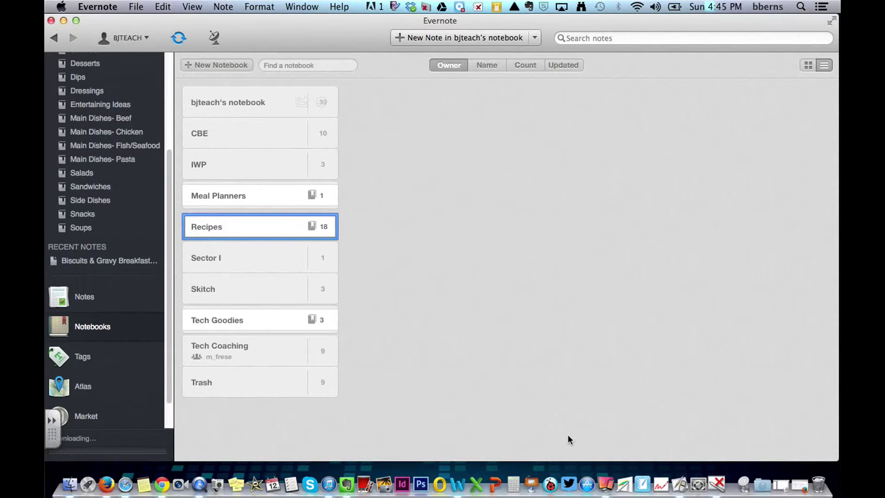
scroll(108, 211, "up", 5)
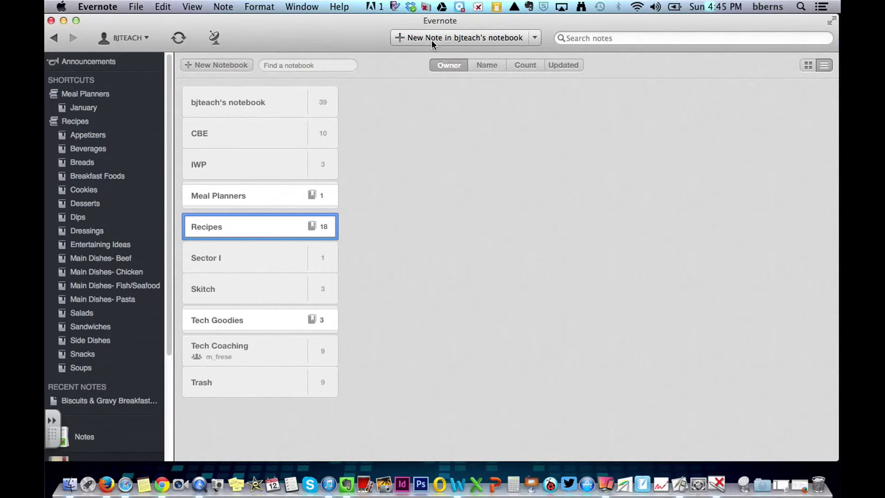
- Add a new Untitled Note to the default notebook and bring up its context menu
left_click(401, 38)
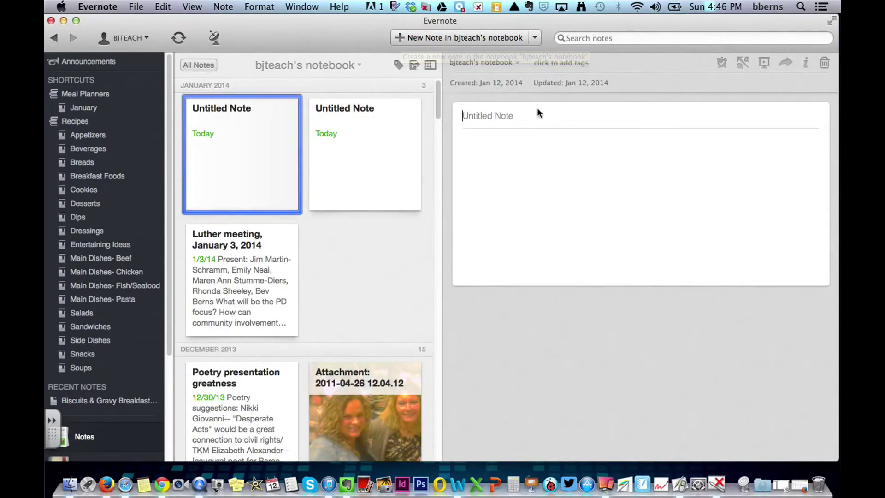
right_click(252, 159)
right_click(276, 165)
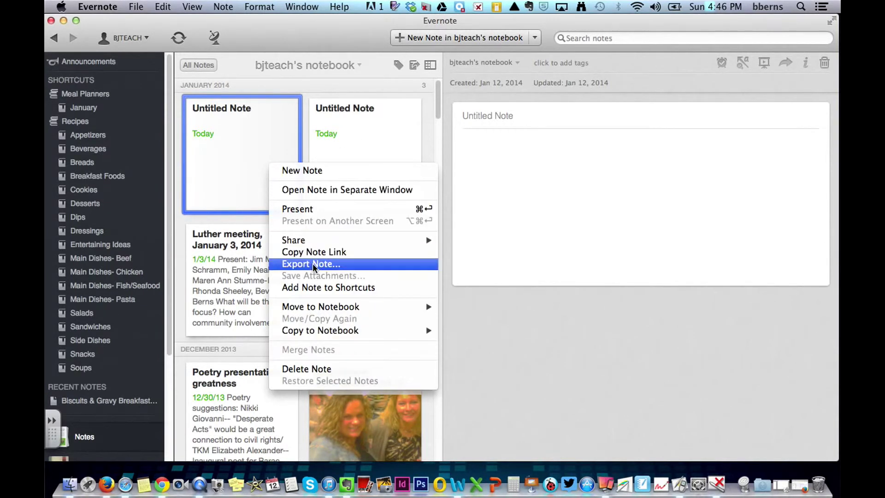
mouse_move(300, 246)
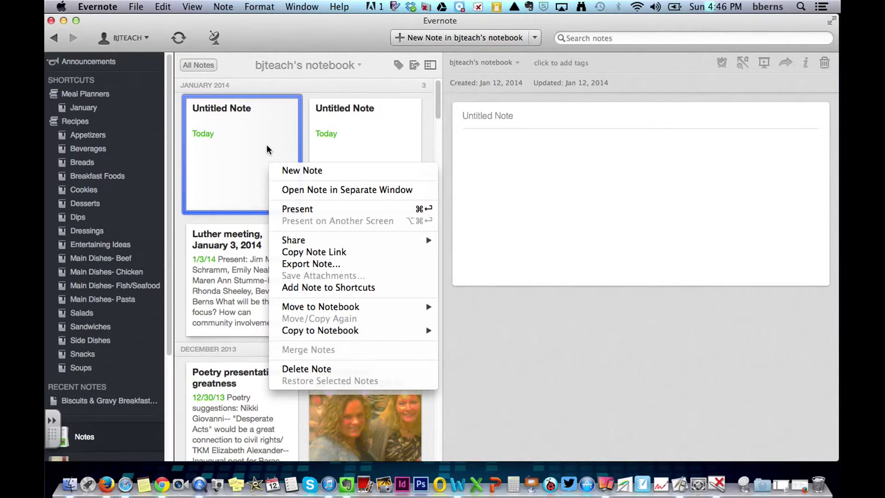
left_click(328, 265)
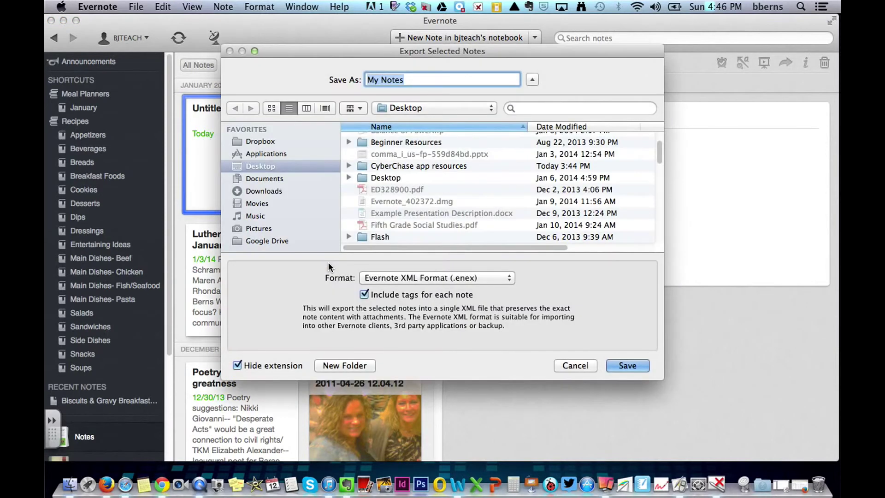
left_click(435, 280)
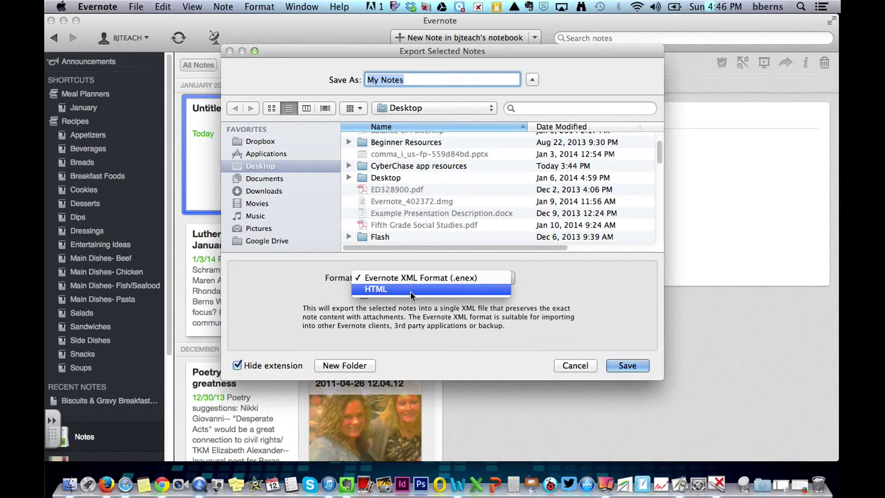
left_click(583, 365)
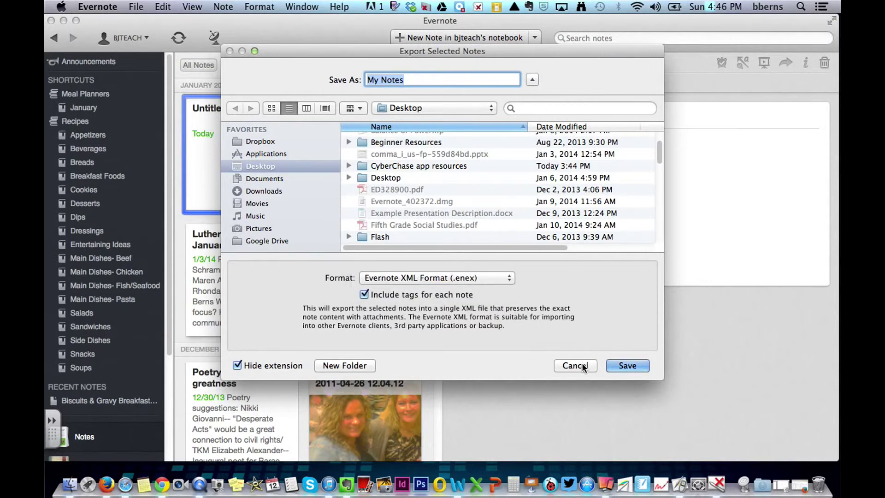
left_click(582, 364)
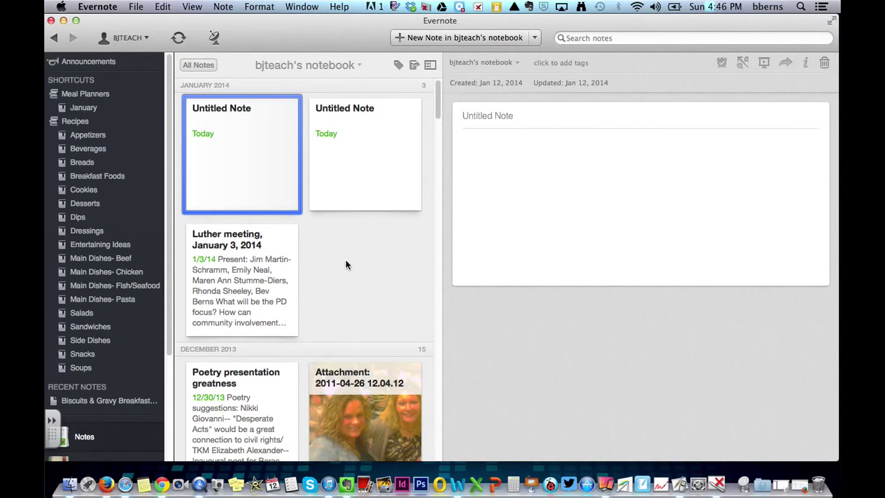
- Look through an Untitled Note's context menu options, then close it without choosing anything
right_click(243, 153)
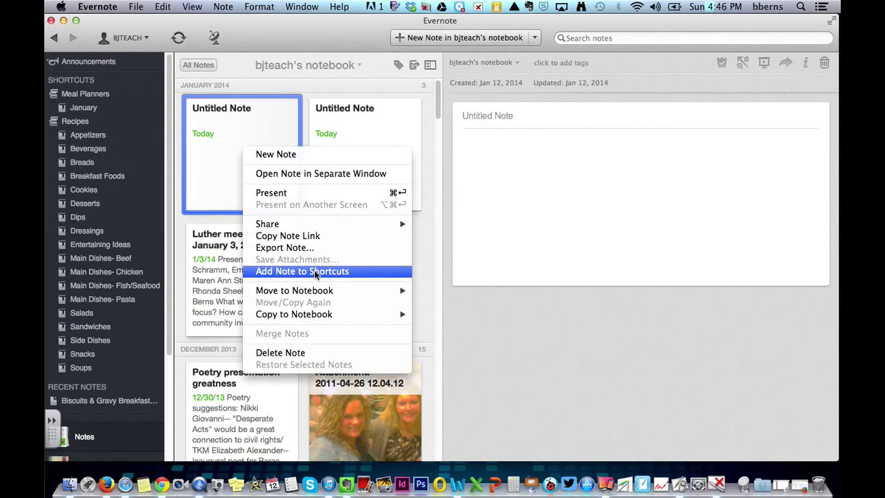
mouse_move(313, 295)
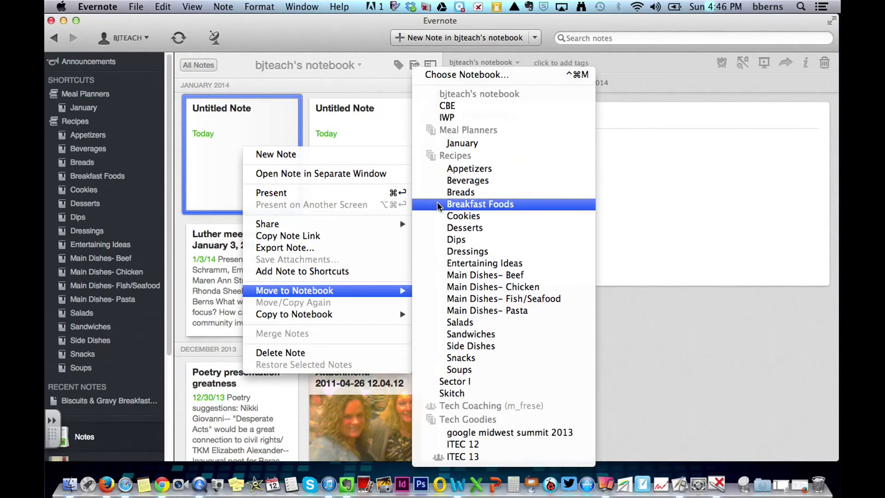
mouse_move(357, 313)
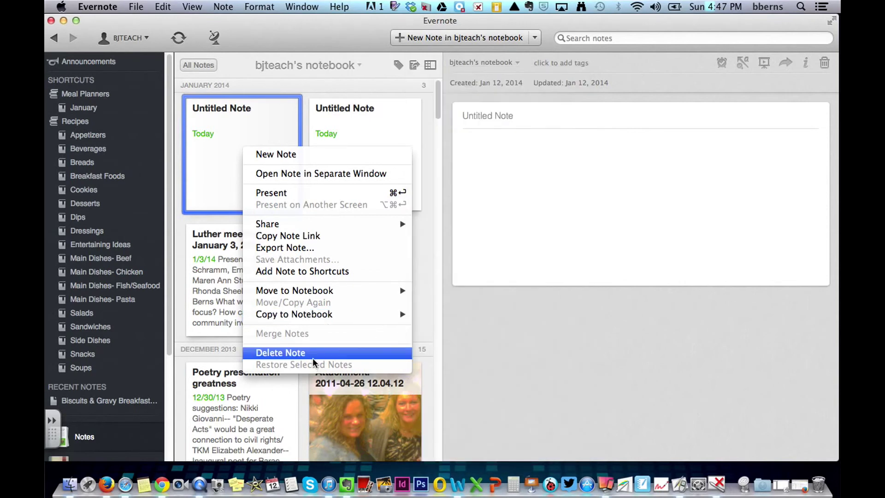
left_click(603, 334)
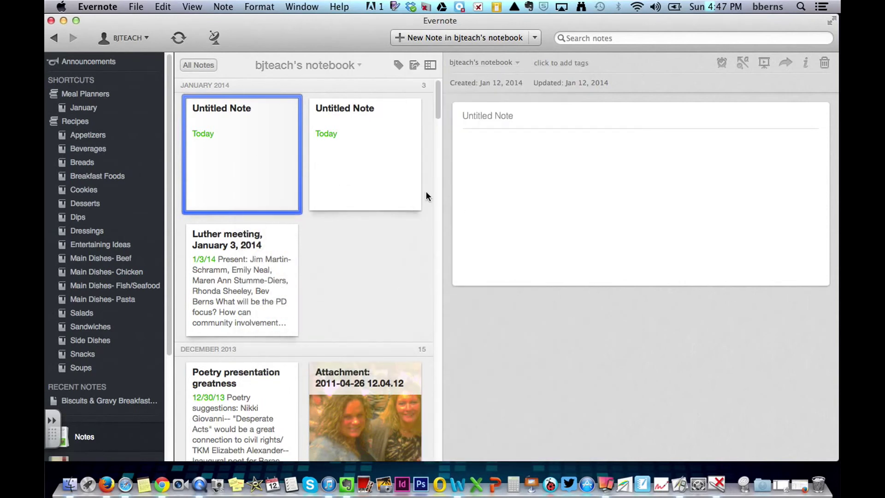
- Delete both Untitled Notes with Delete Note from their context menus
right_click(359, 152)
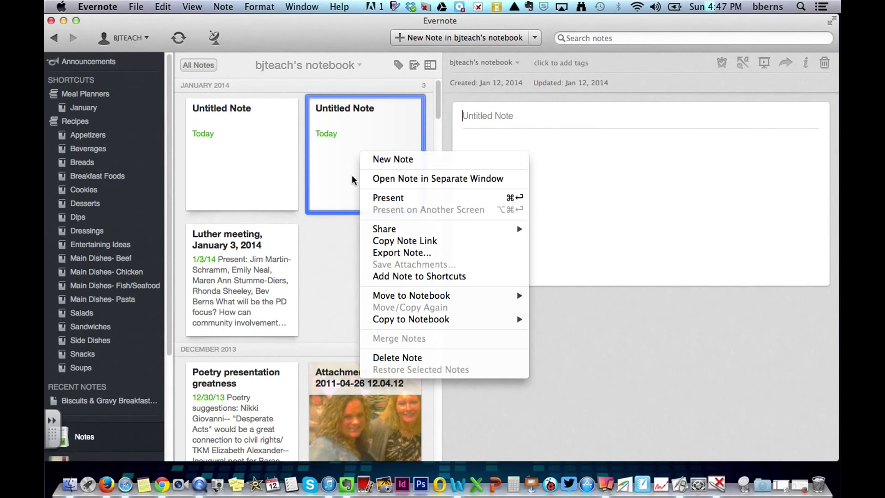
left_click(392, 358)
right_click(247, 150)
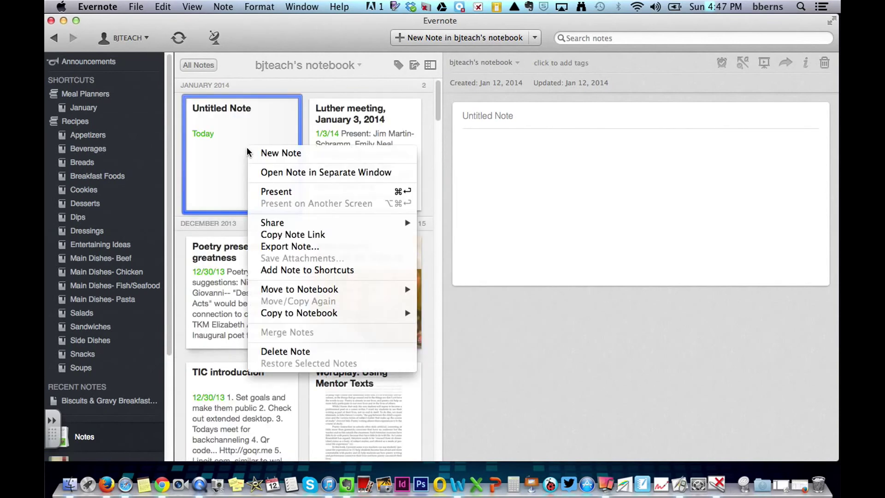
left_click(274, 352)
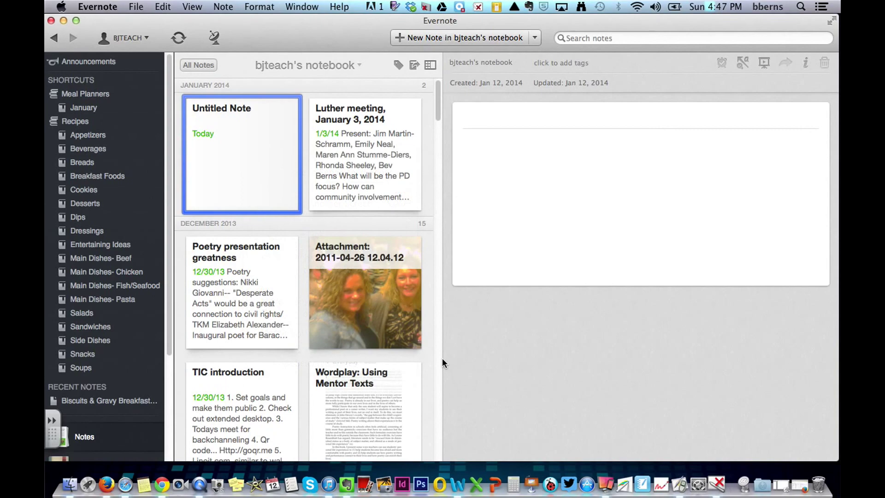